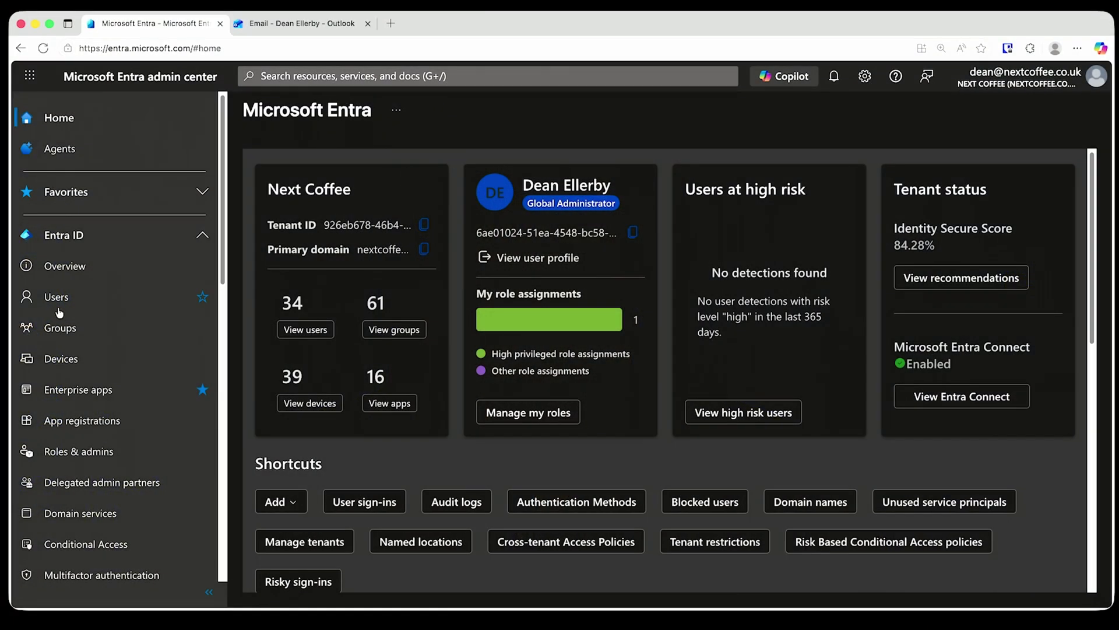
Search all users for the owner's name and view the main account's assigned licences
click(58, 302)
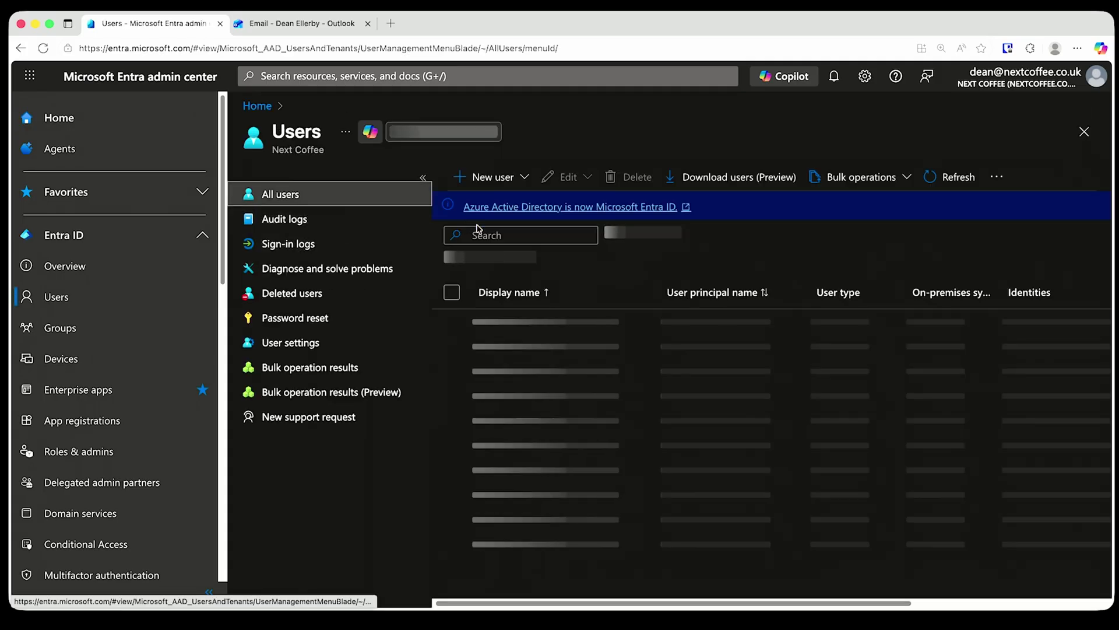
click(475, 235)
text(dean)
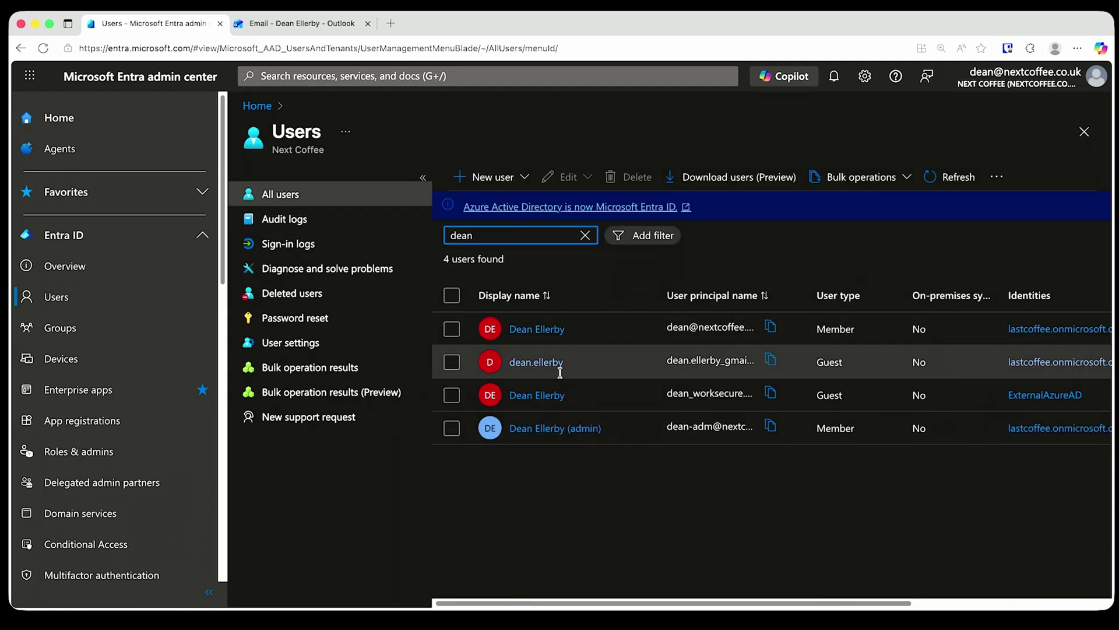
click(538, 330)
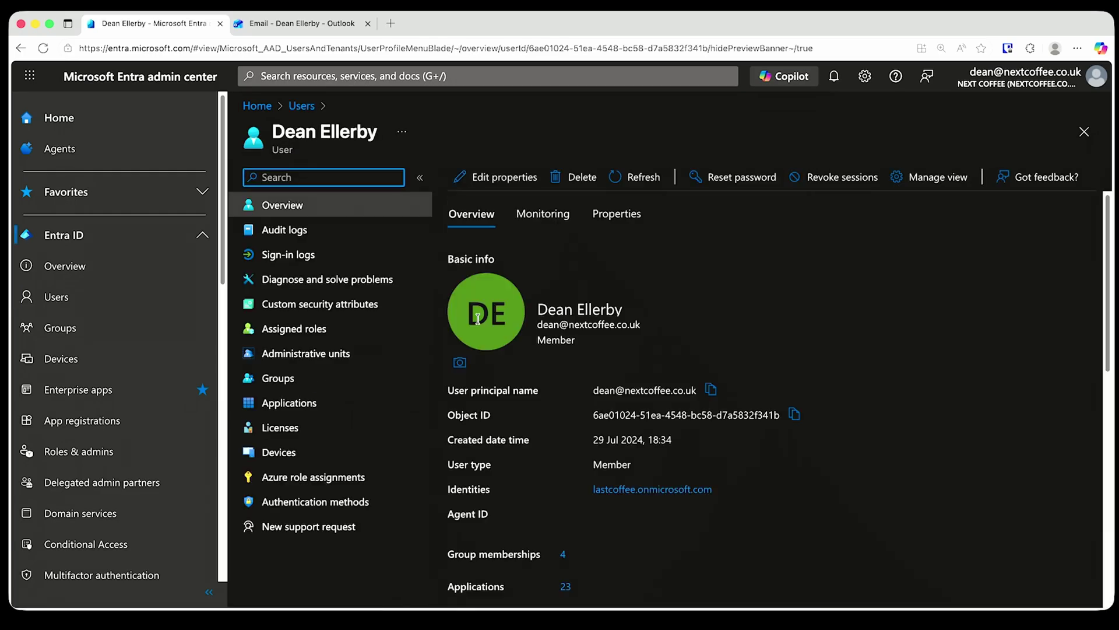
click(314, 429)
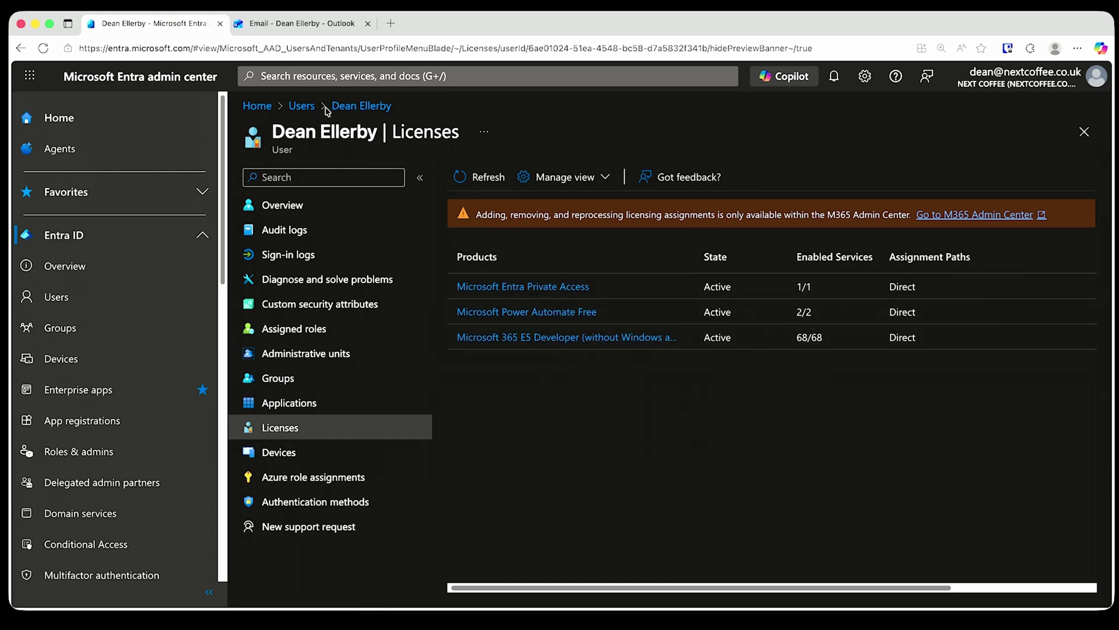
Return to the user list, filter it by name again, and open the admin account's profile
click(20, 48)
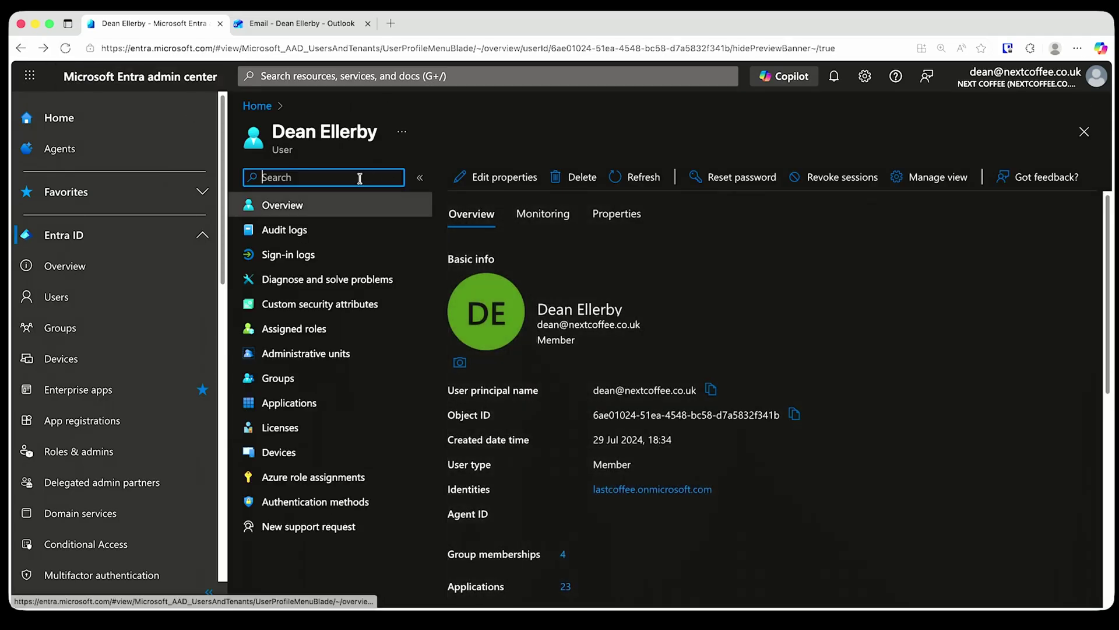
click(22, 49)
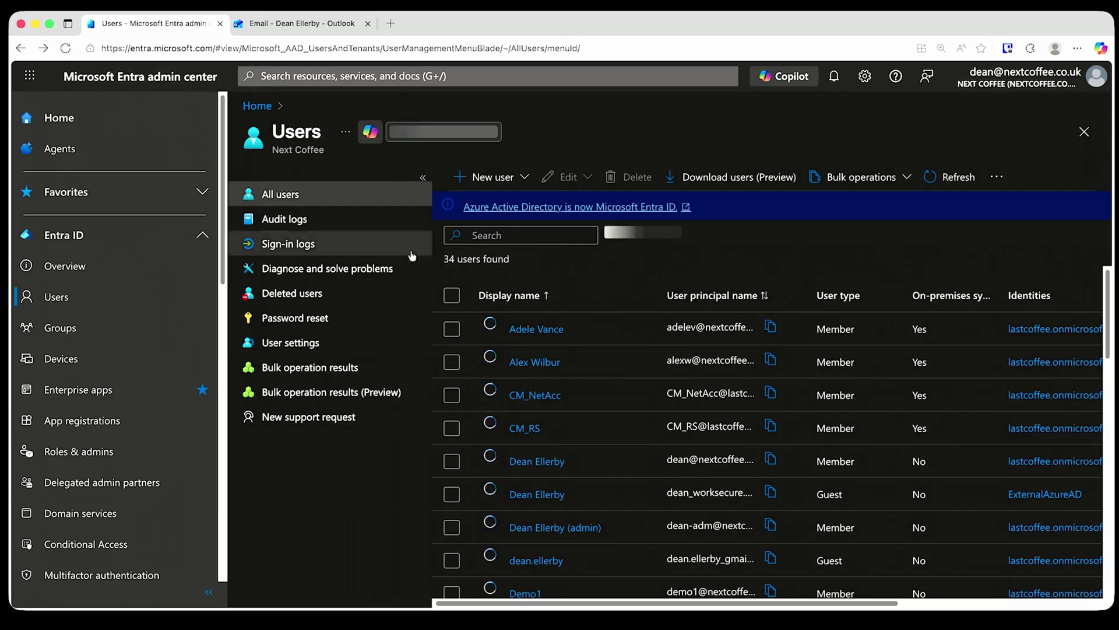
text(dean)
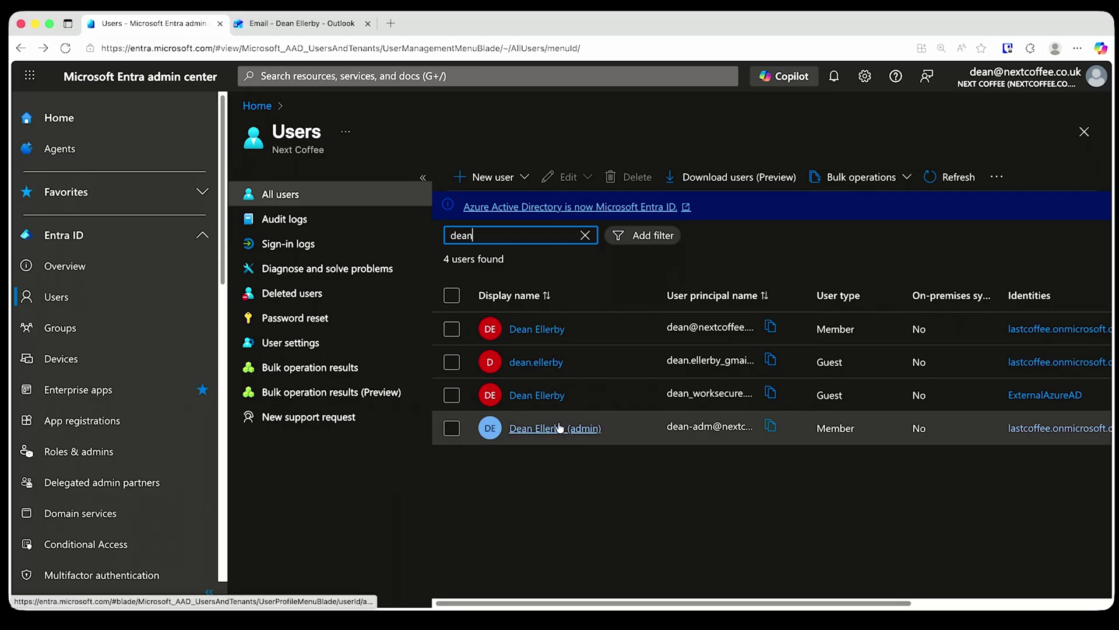
click(557, 428)
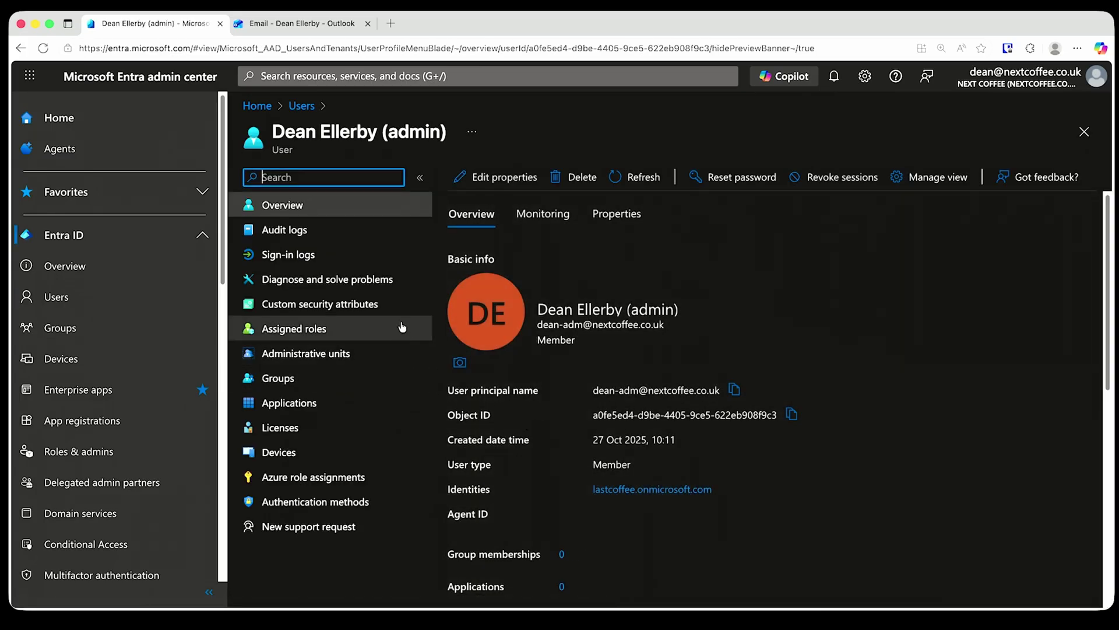
Confirm the admin account has no licences, then open its Properties for editing
click(320, 426)
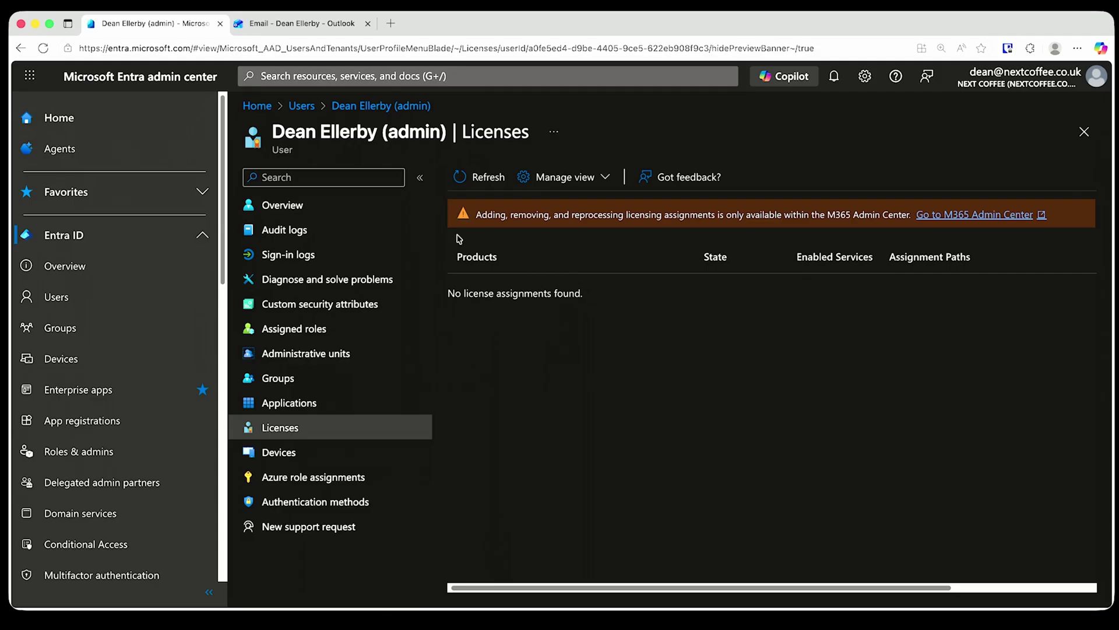
click(345, 207)
scroll(575, 467, down, 3)
scroll(575, 466, up, 3)
click(601, 217)
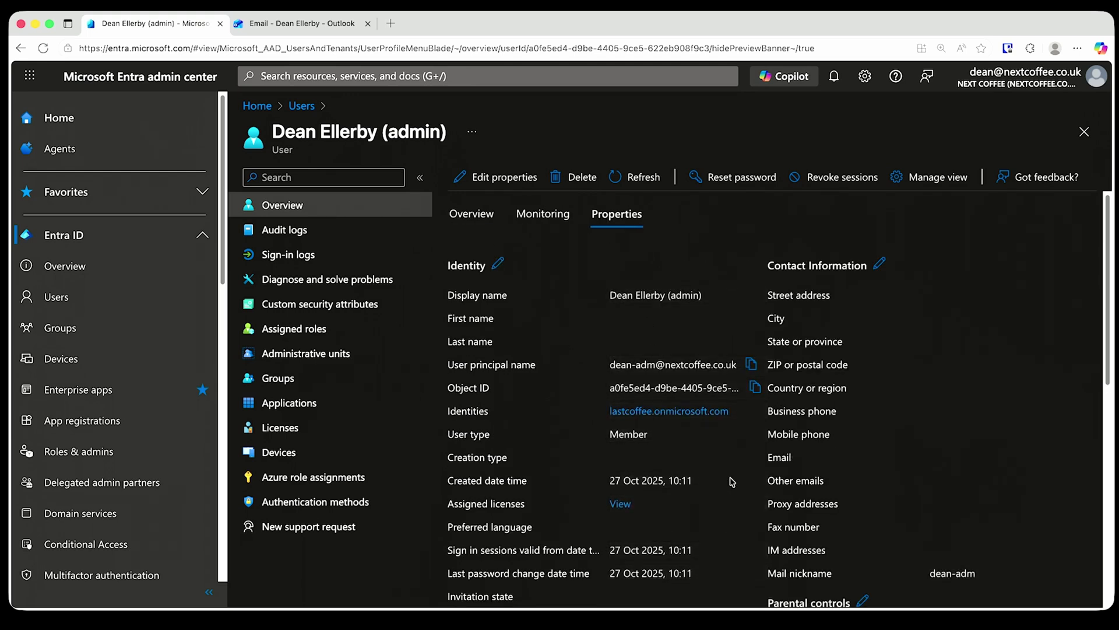
click(499, 260)
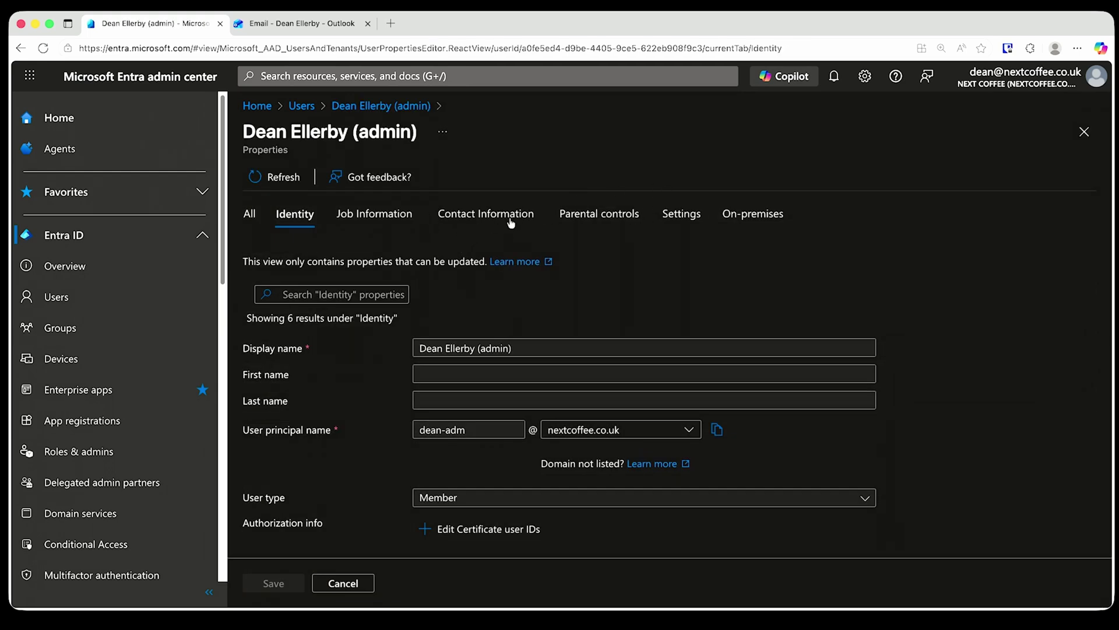
Enter the owner's main mailbox address in the admin account's Contact Information Email field
click(486, 213)
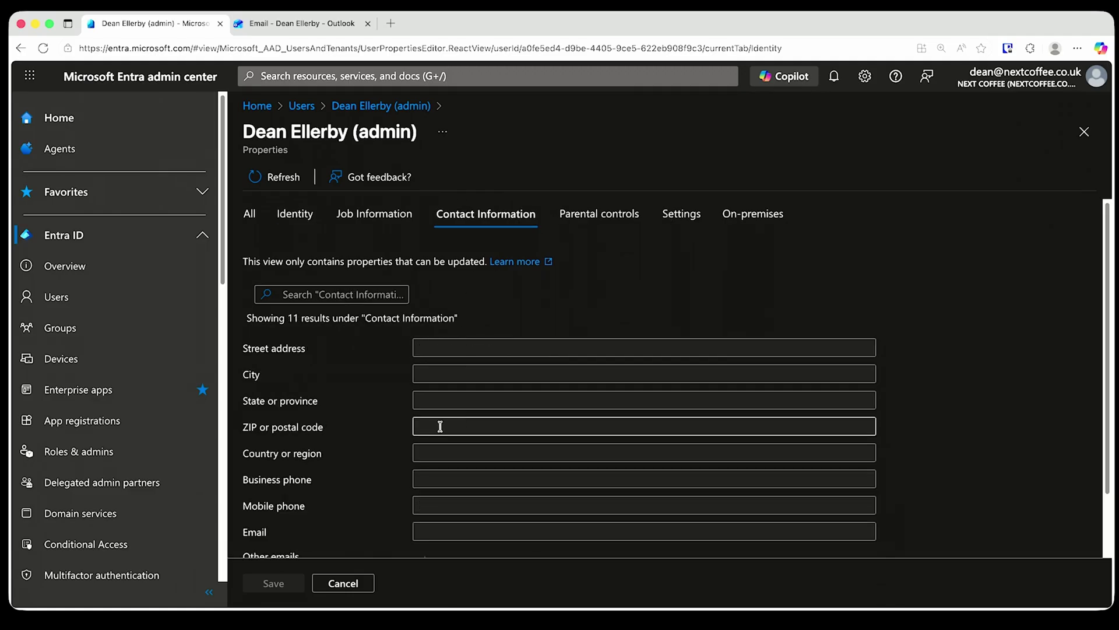
scroll(349, 422, down, 1)
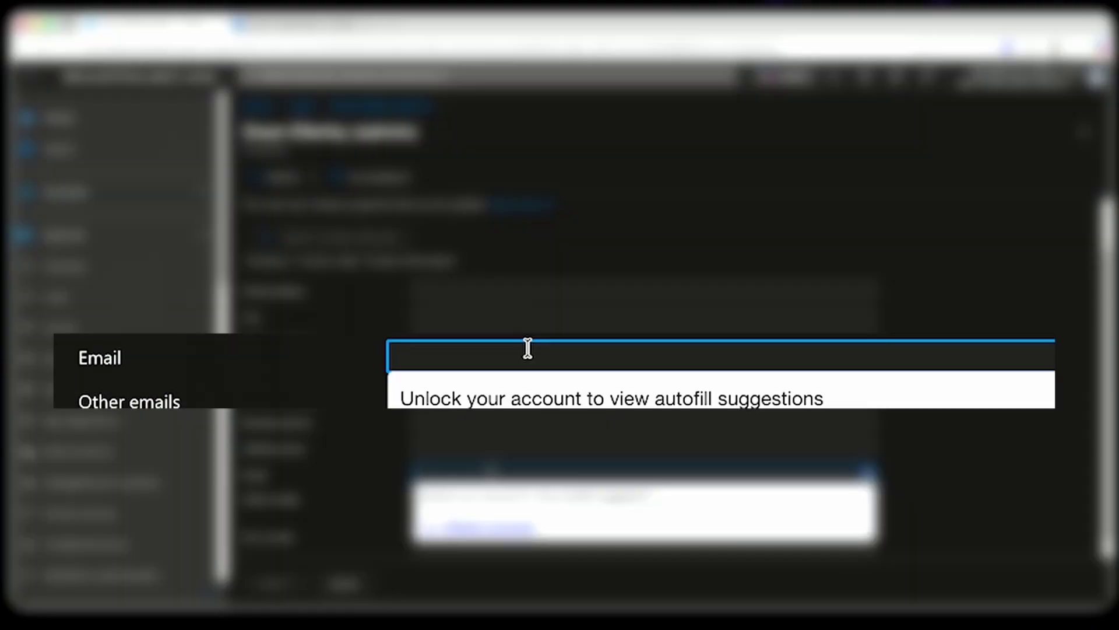
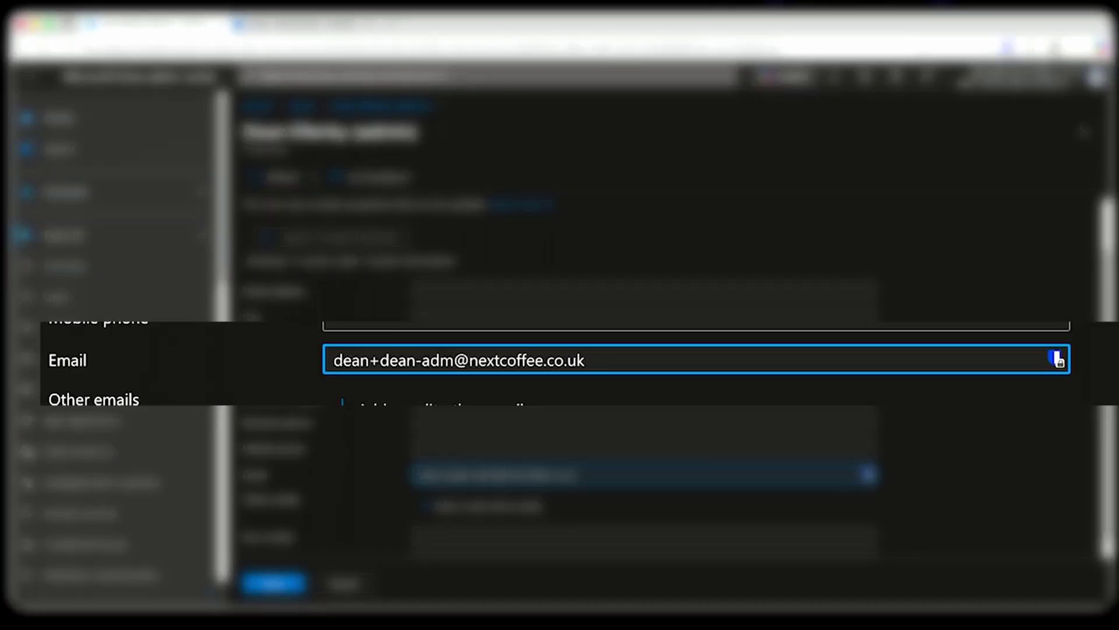
key(shift+Home)
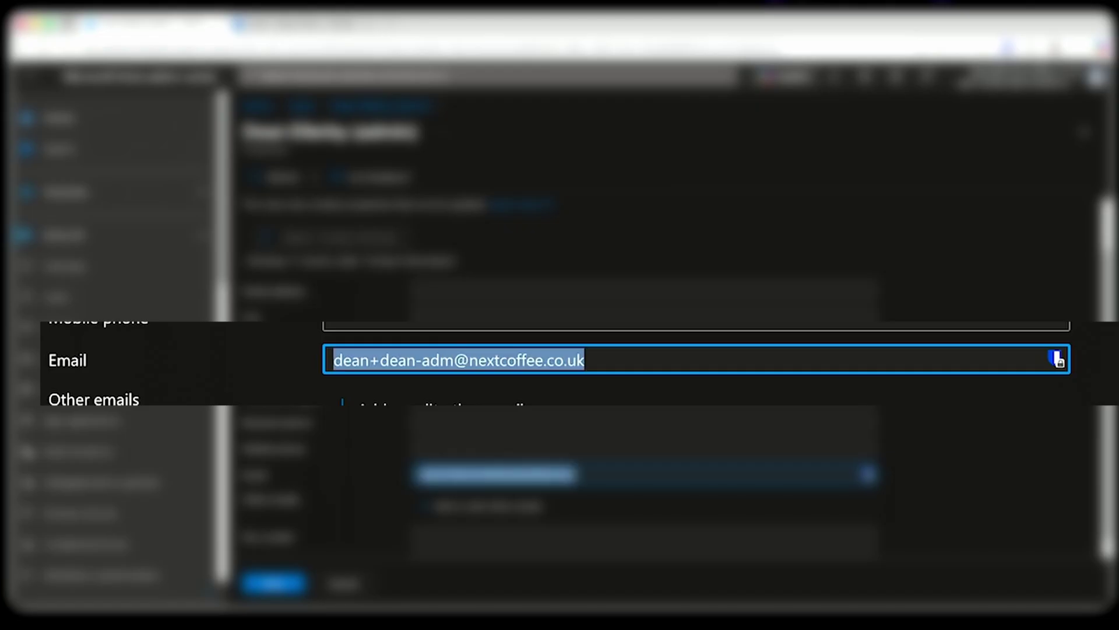
click(410, 362)
click(409, 361)
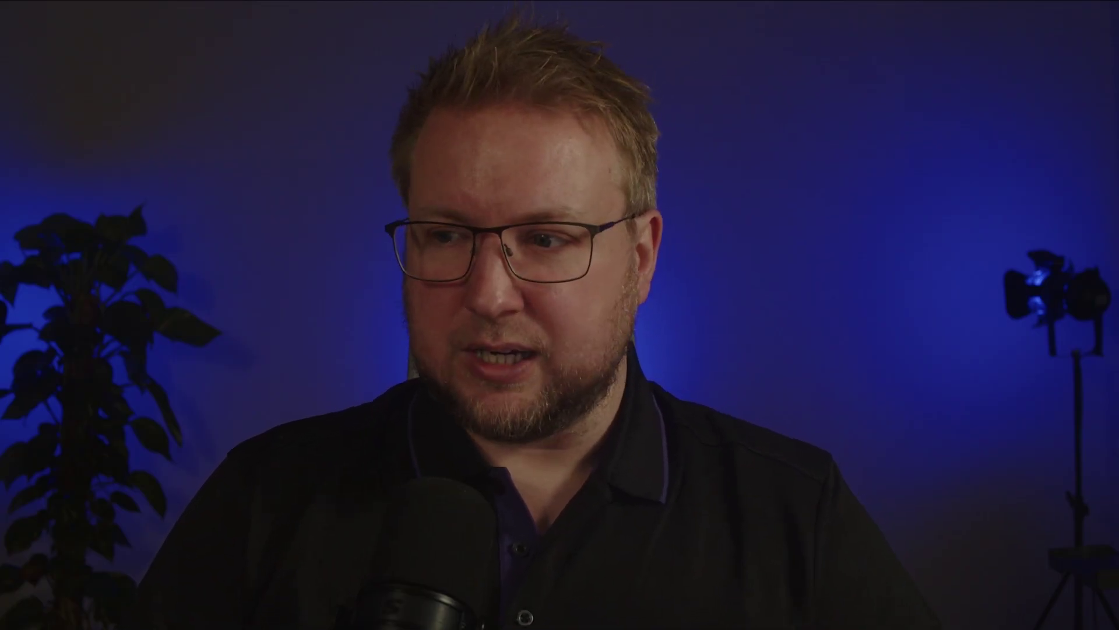
Insert a plus tag before the @ in the contact Email, copy the address, and save it
key(BackSpace)
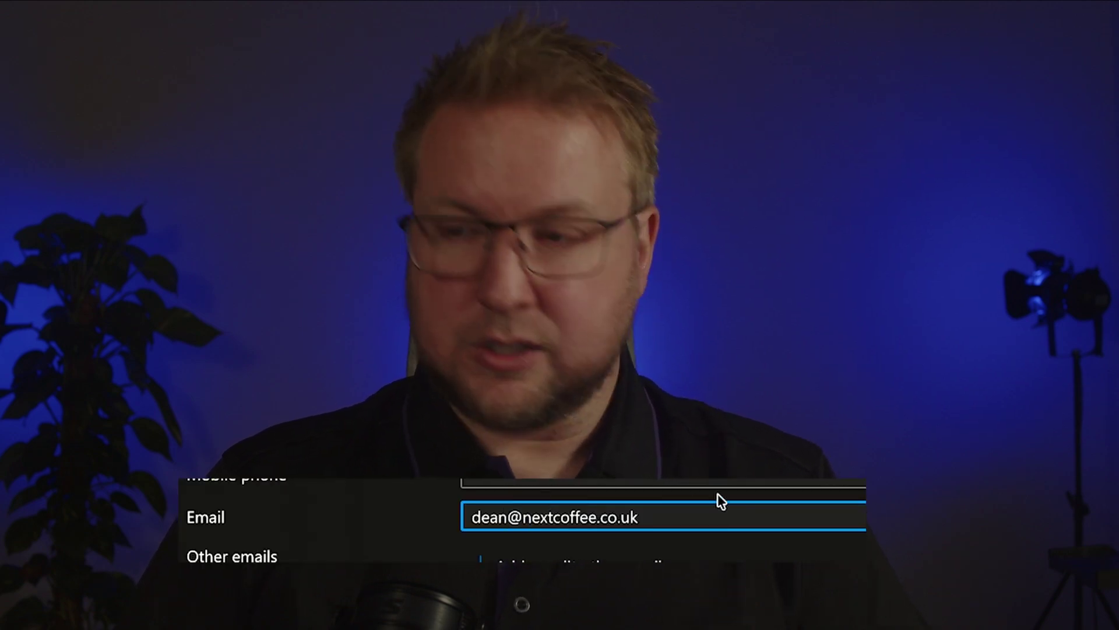
text(+dean-adm)
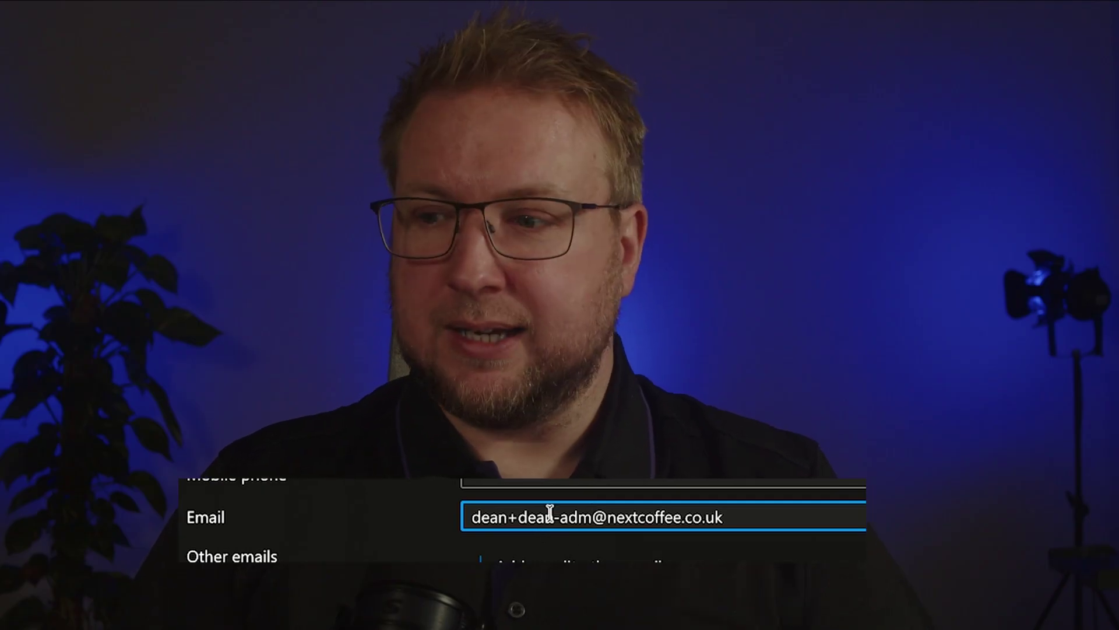
drag(594, 517, 466, 516)
click(702, 517)
key(ctrl+a)
key(super+c)
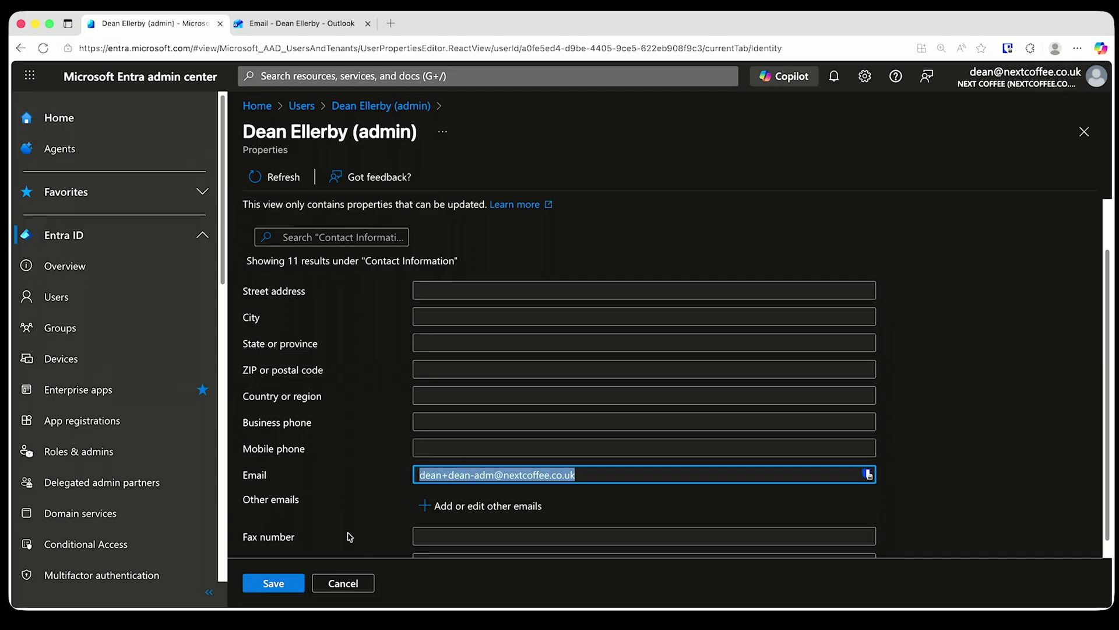
click(291, 585)
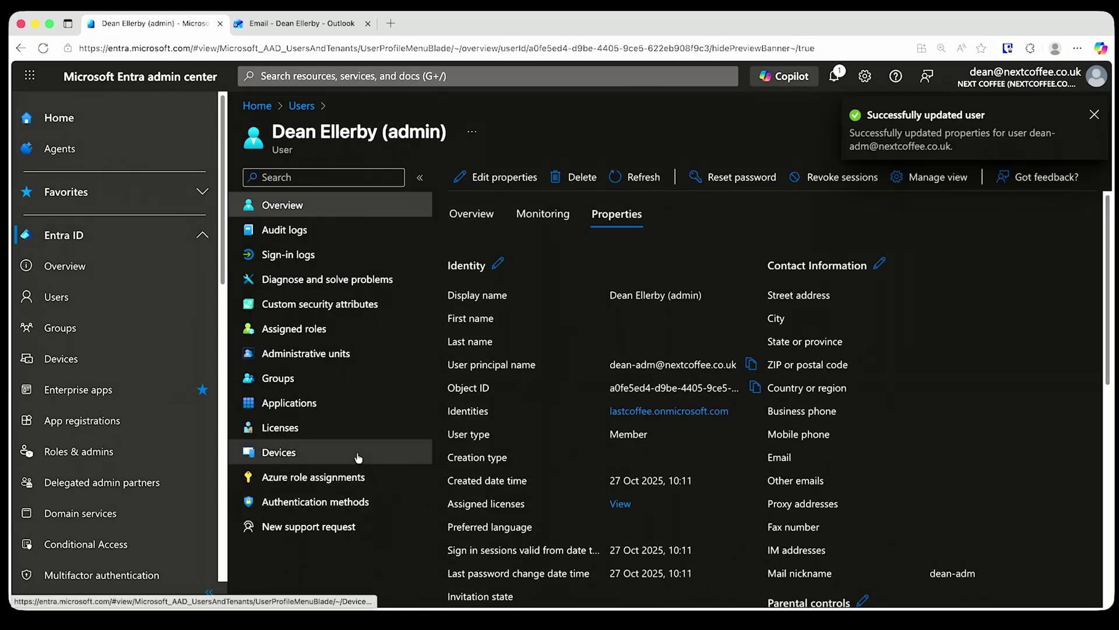
Start a new Outlook email and paste the plus address as its recipient
key(super+Tab)
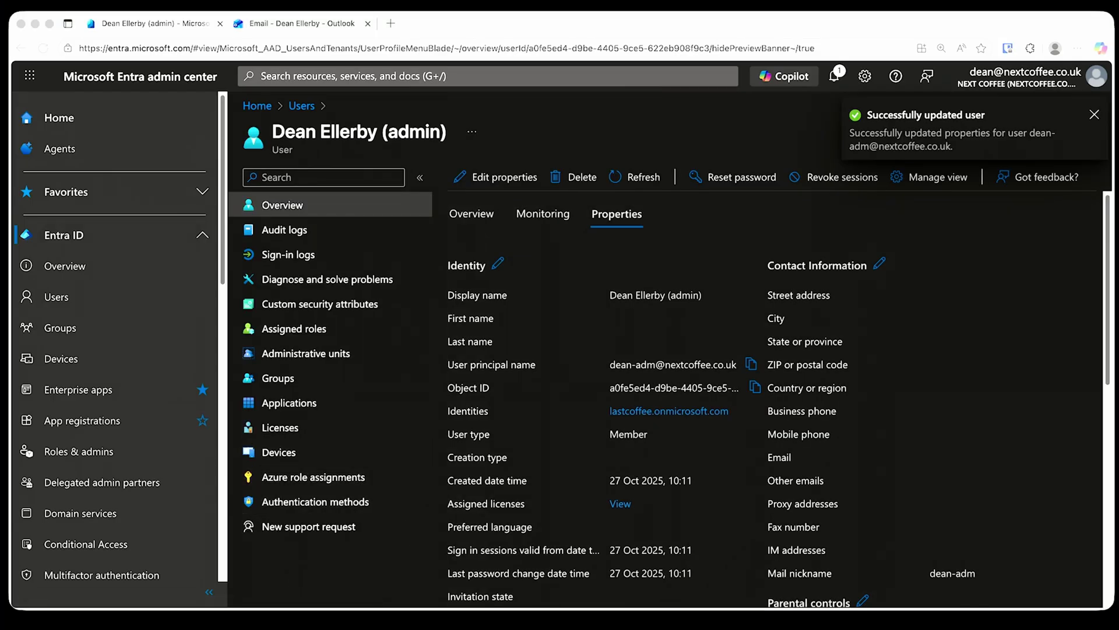
drag(548, 125, 485, 96)
key(super+v)
Send the plus address a test email with subject and body 'Test Plus Addressing'
click(425, 205)
click(346, 207)
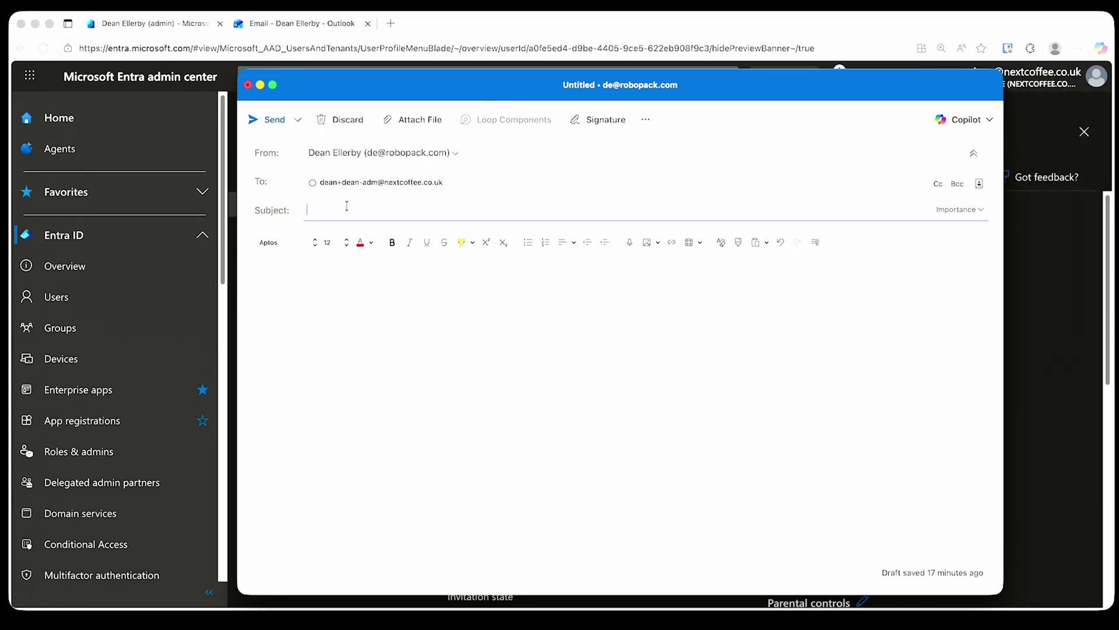
text(Test Plu)
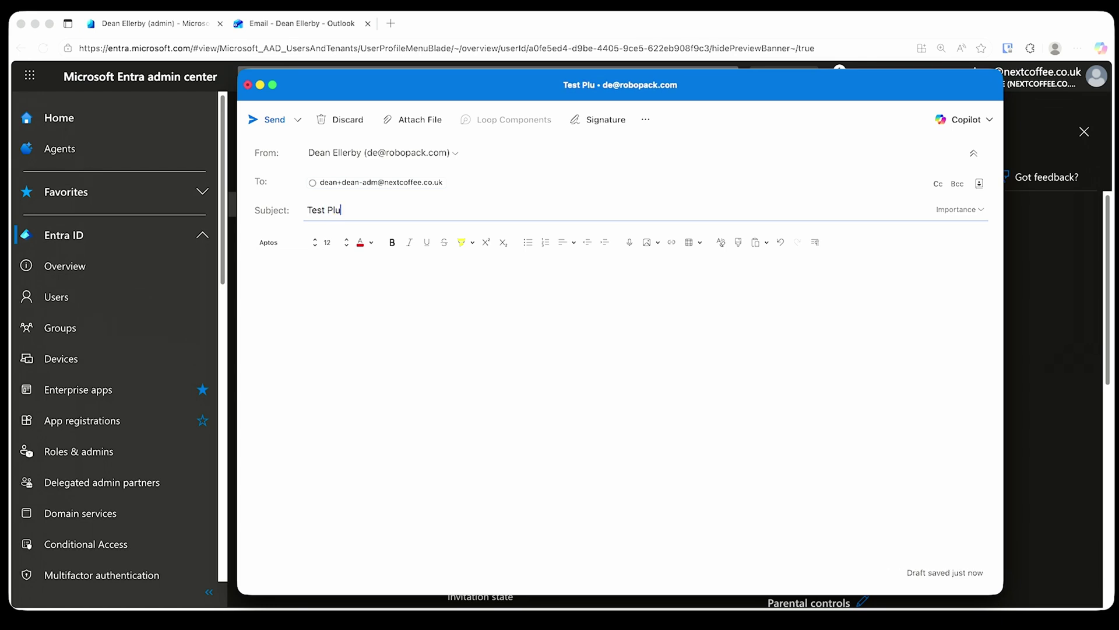
text(s Addressing)
click(366, 289)
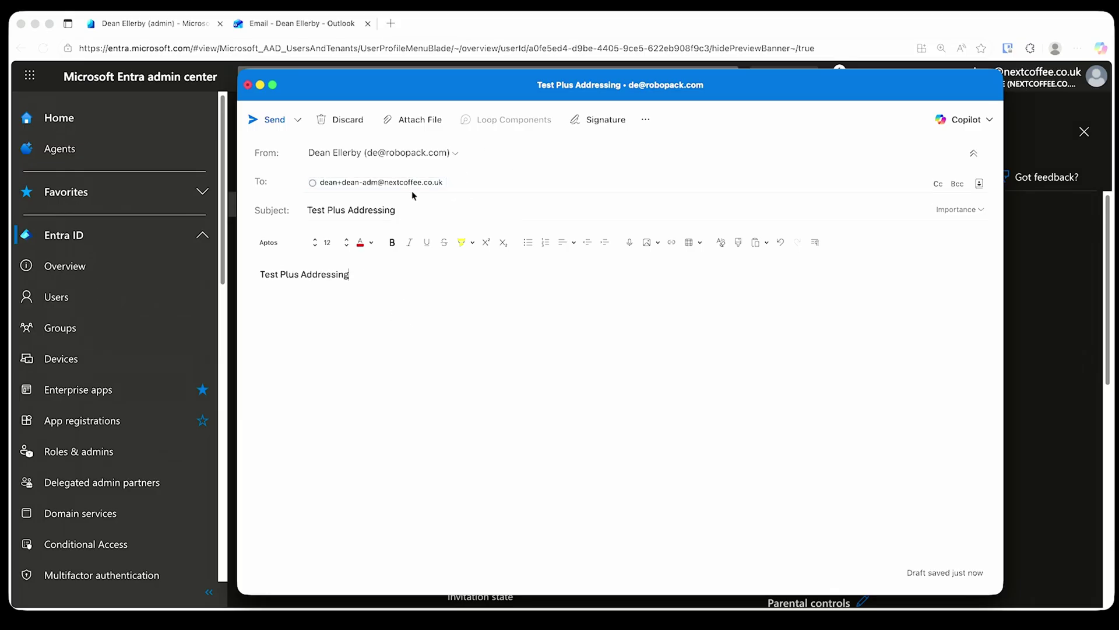
click(449, 188)
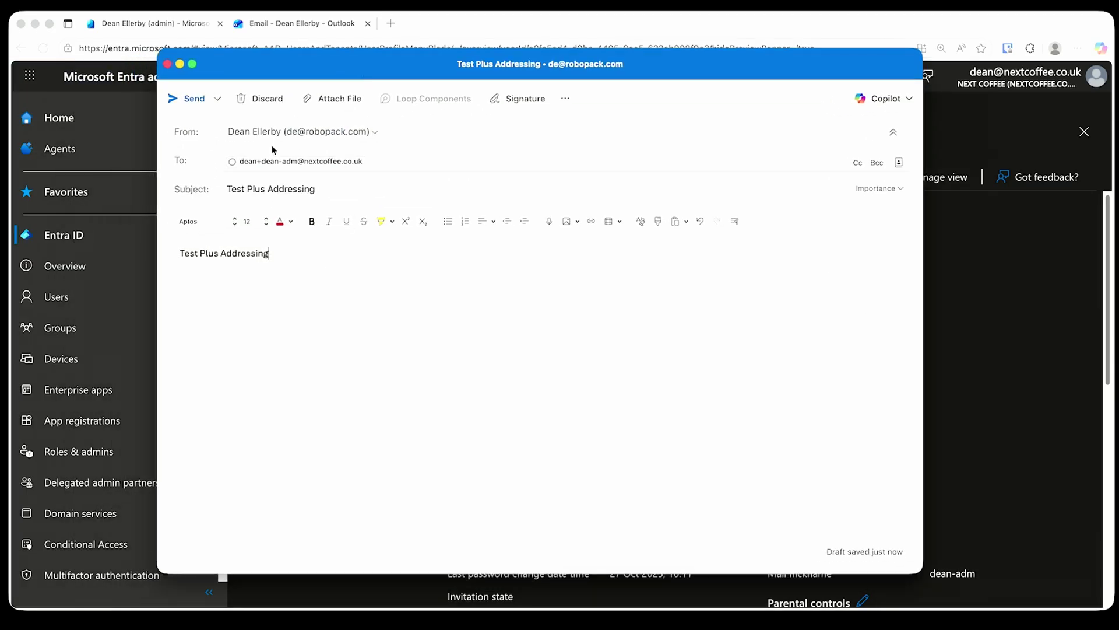
click(190, 97)
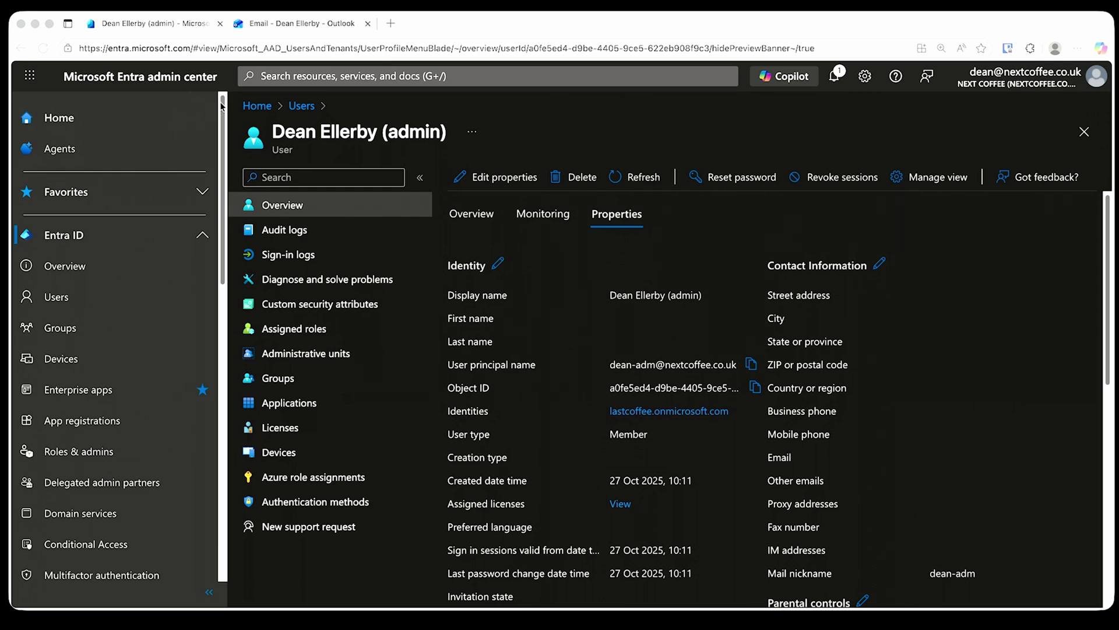
Open the 'Test Plus Addressing' message in the main Outlook inbox
click(293, 25)
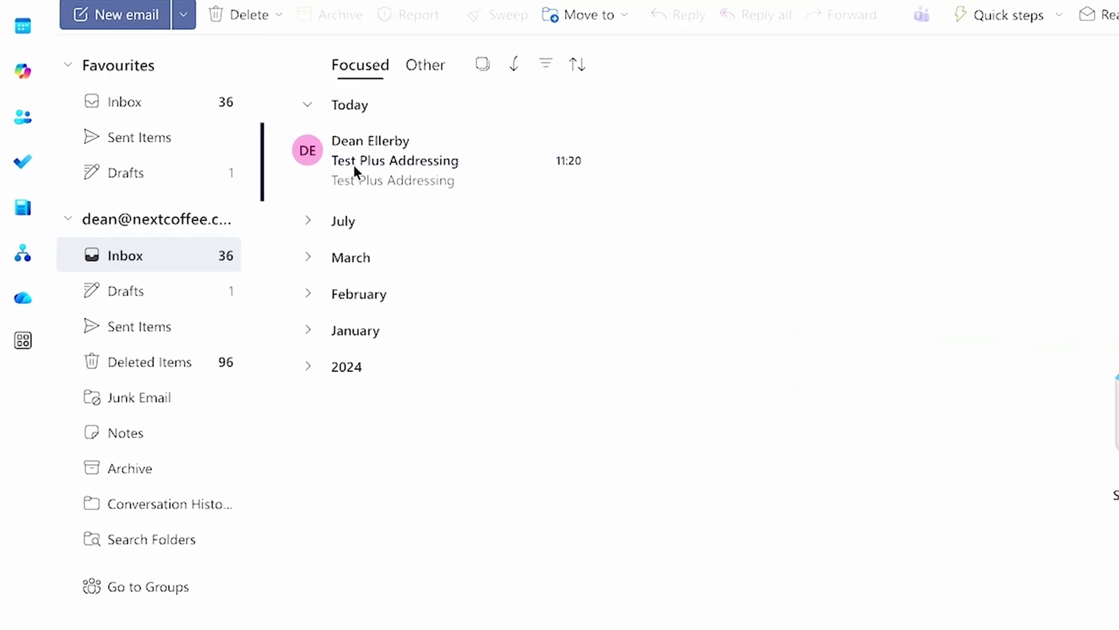
click(399, 158)
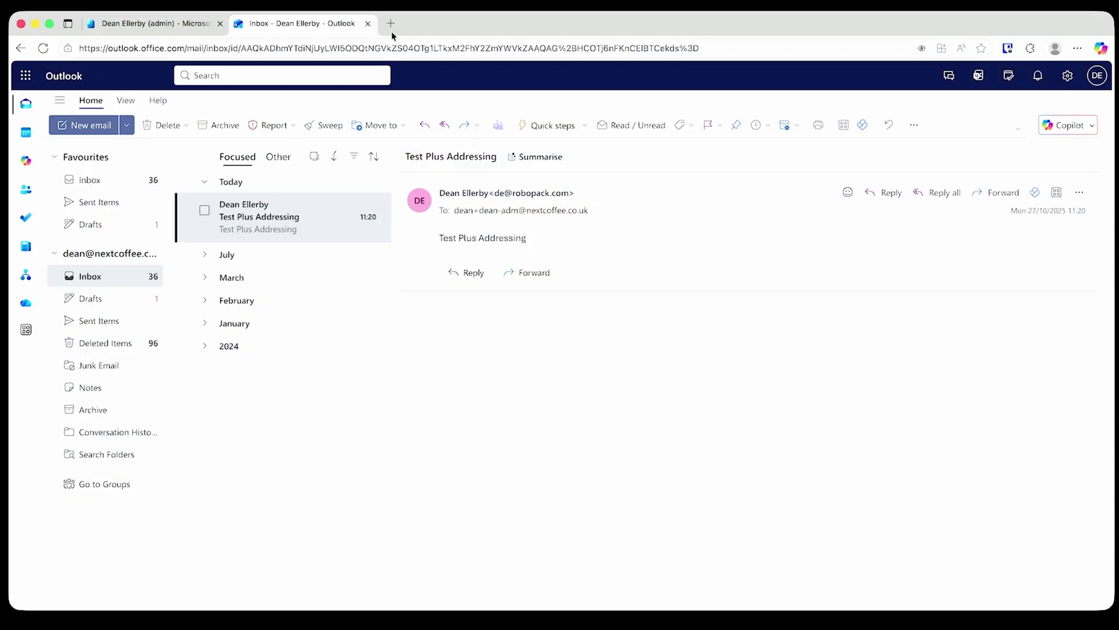
Load admin.microsoft.com in a new tab and launch the Exchange admin center from Admin centers
click(391, 26)
text(ad)
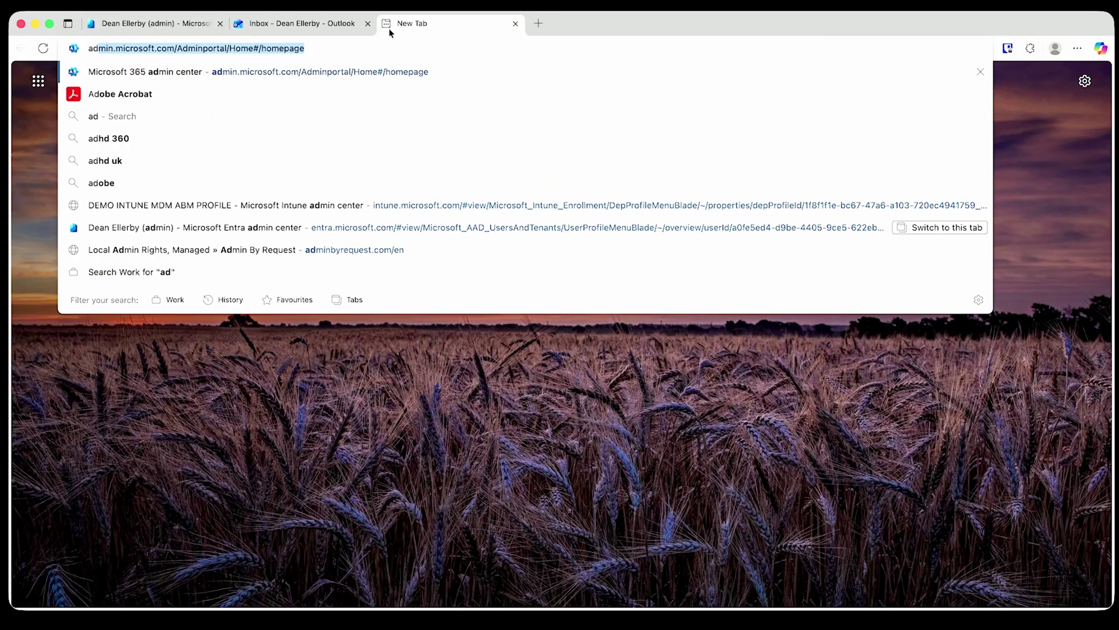
key(Return)
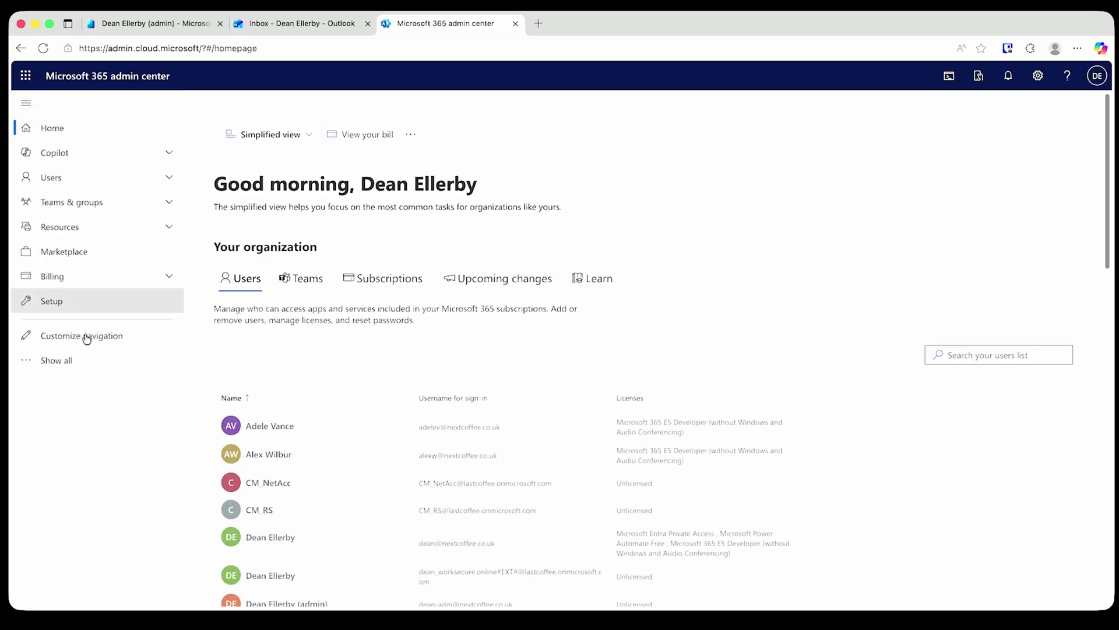
click(64, 361)
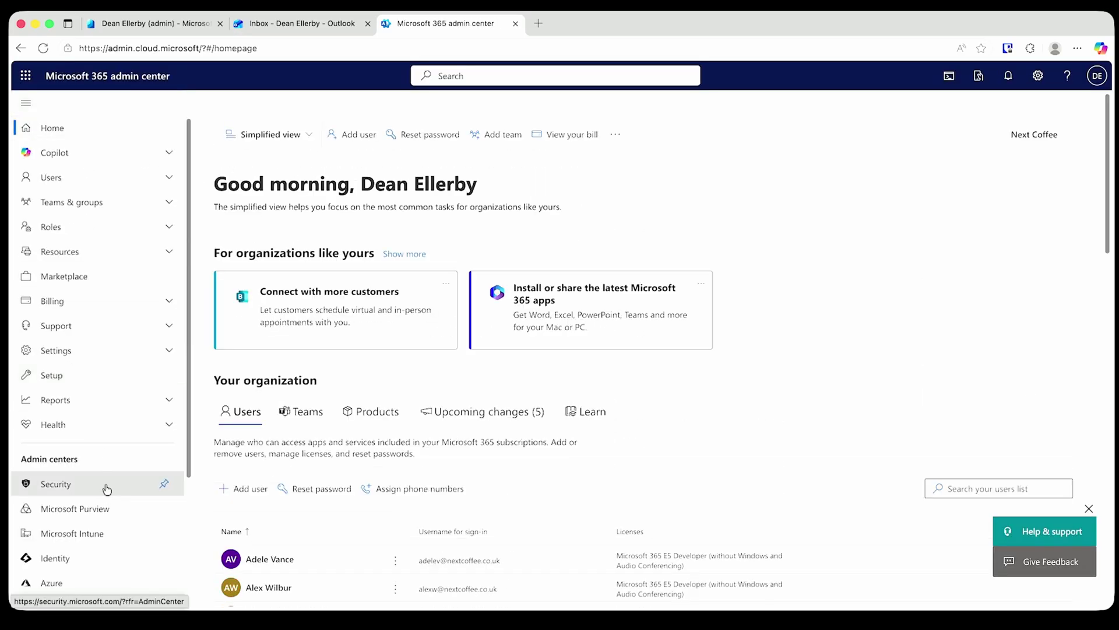
scroll(102, 544, down, 3)
click(82, 505)
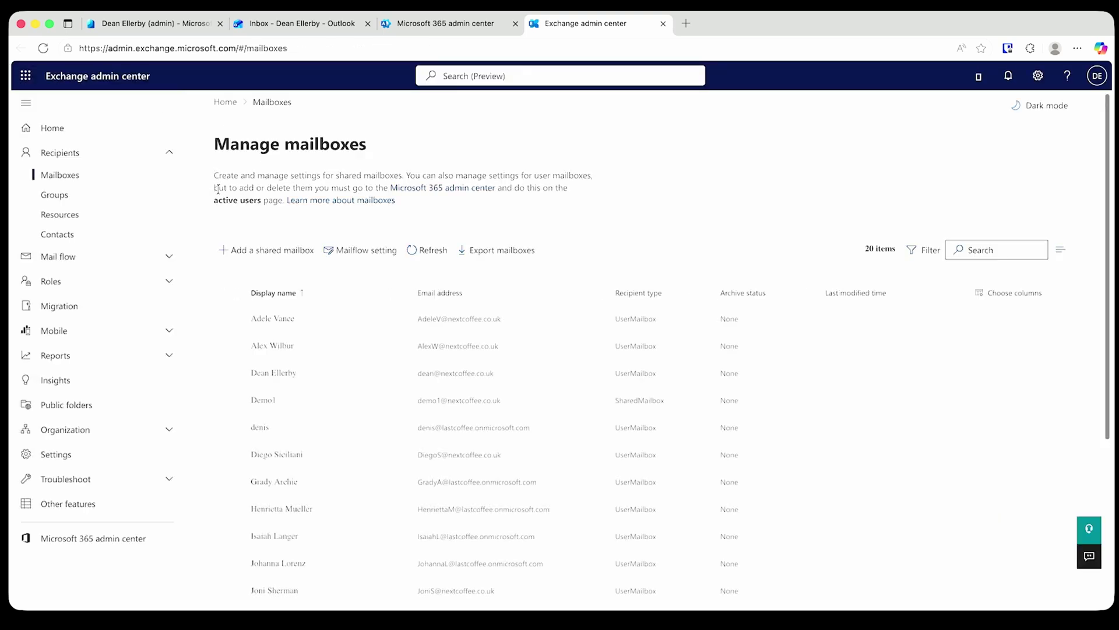
Open Settings > Mail flow to show plus addressing remains enabled
click(107, 459)
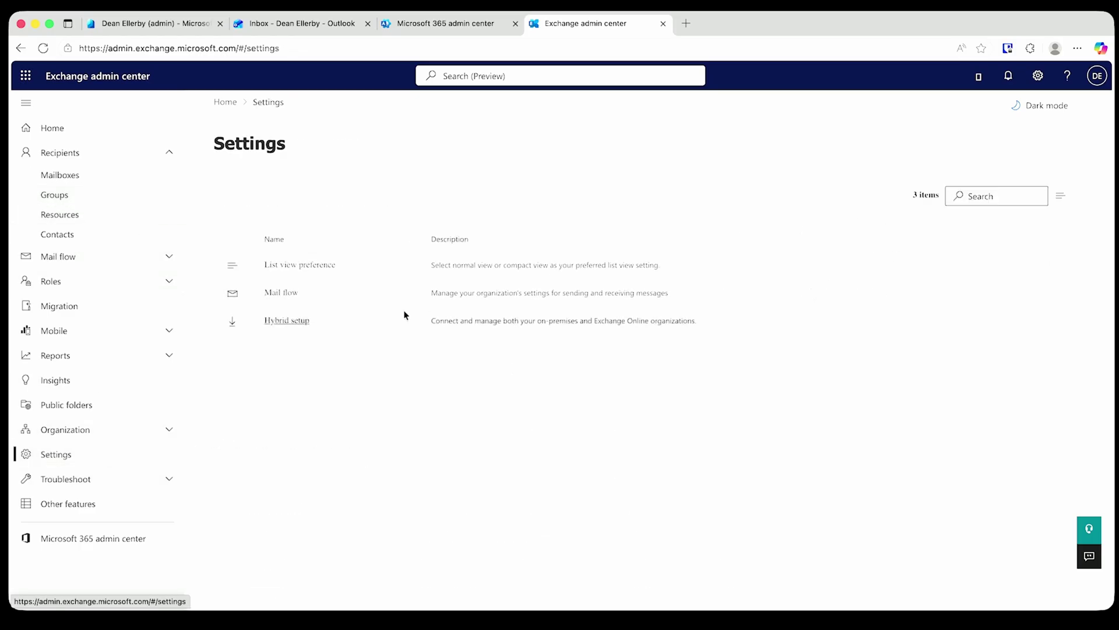
click(290, 292)
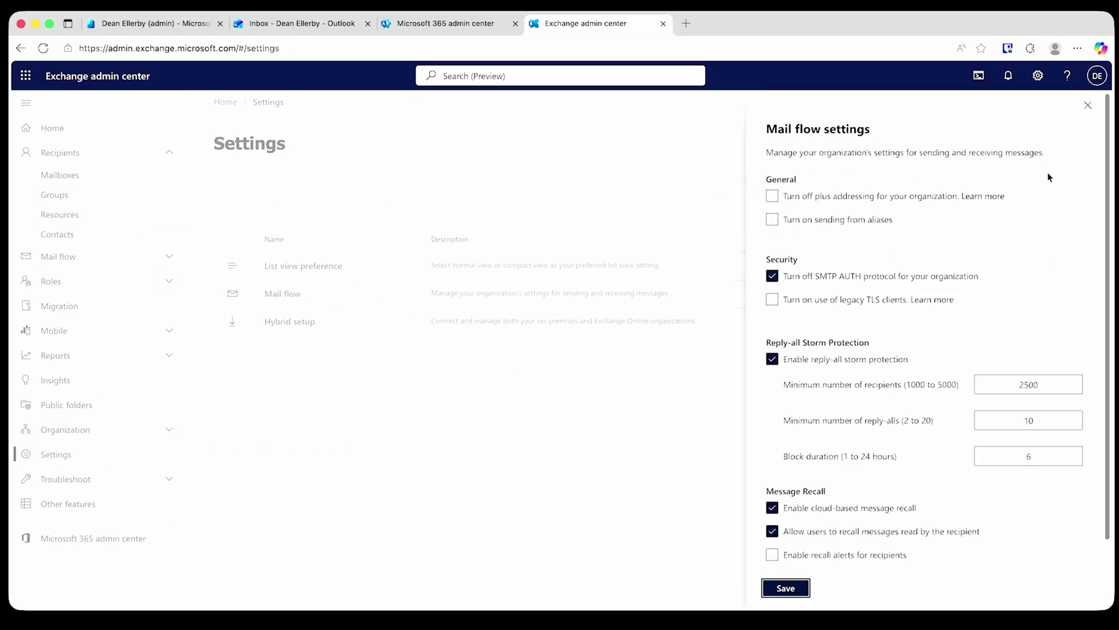